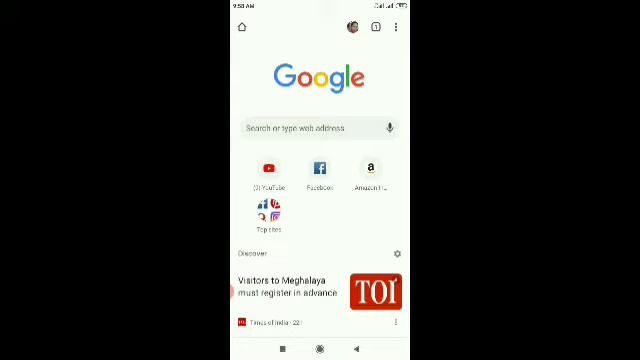
# Search Google for epfgovt.in using the past address-bar suggestion
pyautogui.click(300, 127)
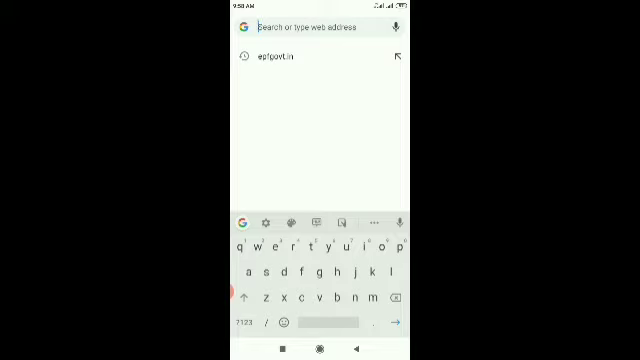
pyautogui.click(300, 56)
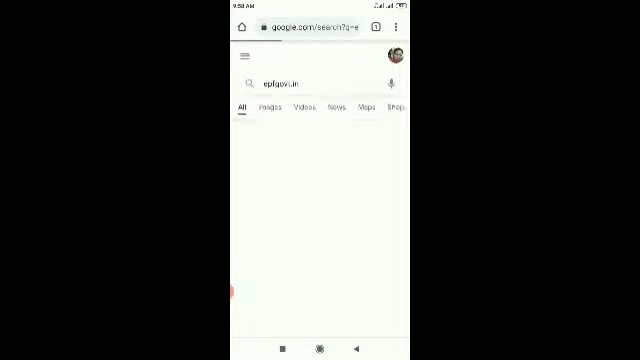
pyautogui.scroll(-2, 320, 180)
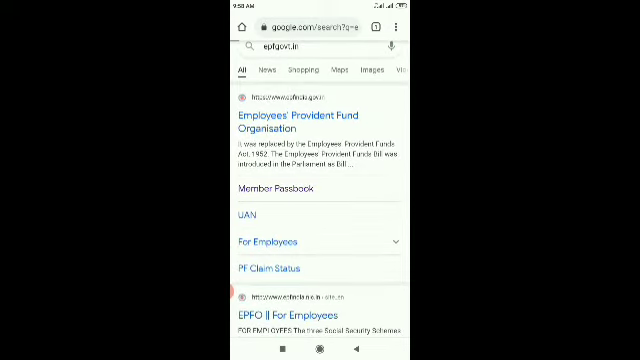
# Open the EPF Member Passbook site and log in with the saved account credentials
pyautogui.click(276, 188)
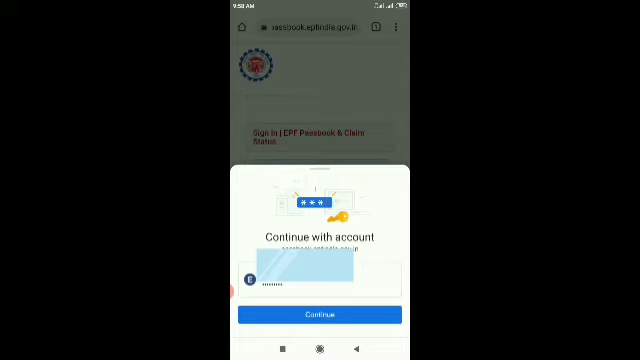
pyautogui.click(319, 314)
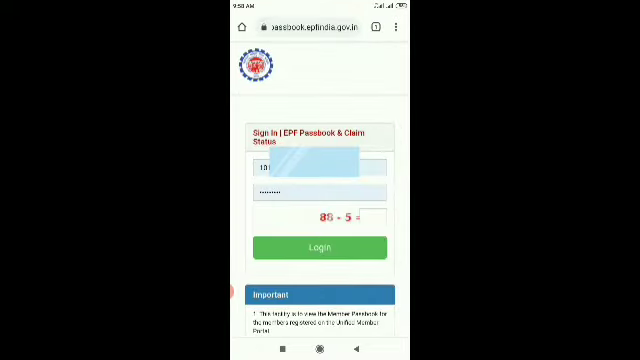
pyautogui.click(319, 247)
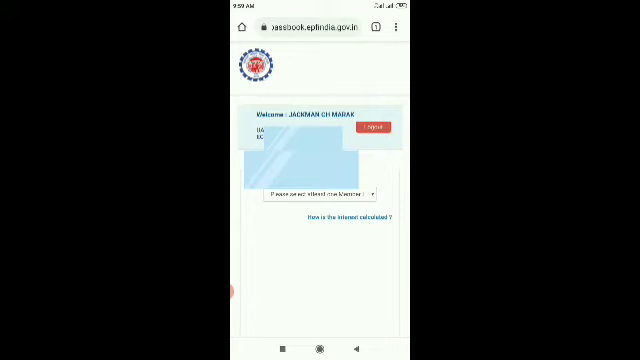
# Select the only listed member ID from the Select Member ID dropdown
pyautogui.click(320, 193)
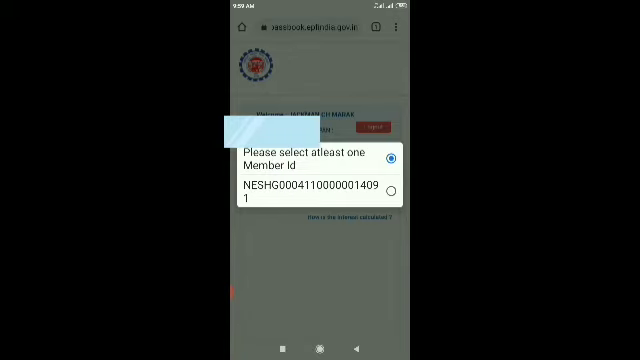
pyautogui.click(315, 188)
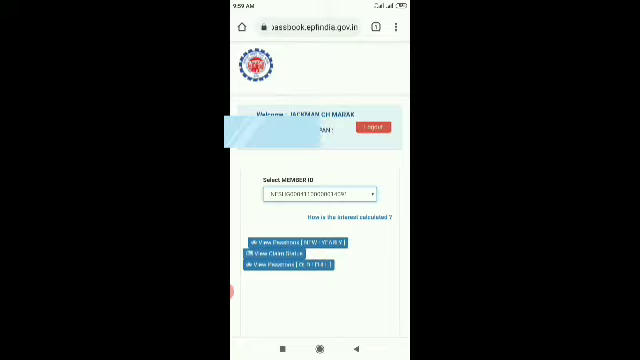
# Open View Passbook for the selected member ID
pyautogui.click(288, 264)
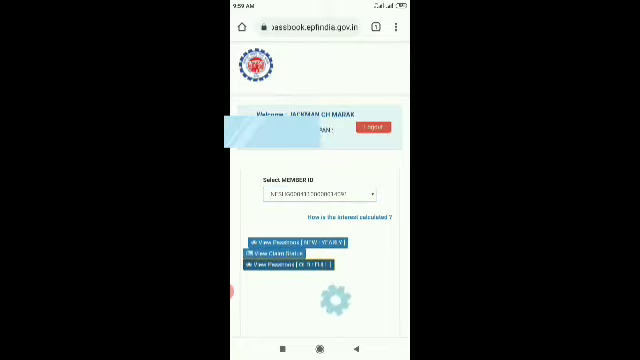
pyautogui.scroll(-5, 320, 200)
pyautogui.scroll(1, 320, 200)
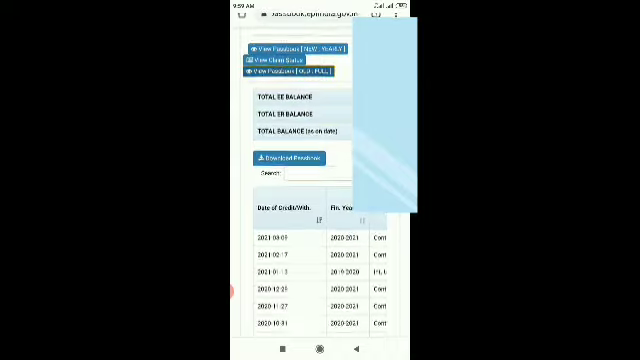
pyautogui.scroll(-2, 320, 200)
pyautogui.scroll(-5, 320, 200)
pyautogui.hscroll(5, 320, 120)
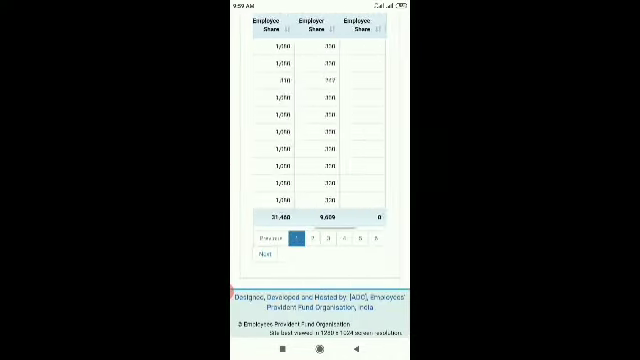
pyautogui.hscroll(3, 320, 120)
pyautogui.scroll(1, 320, 150)
pyautogui.scroll(3, 320, 150)
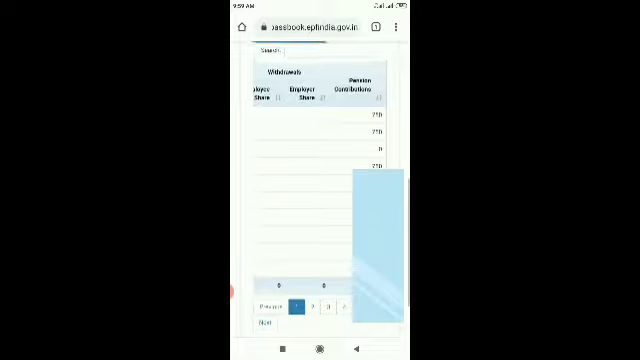
pyautogui.scroll(2, 320, 150)
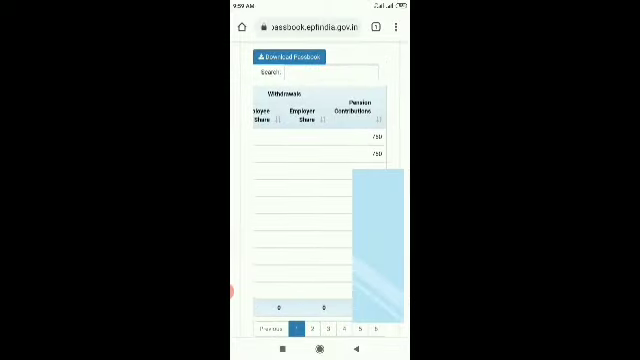
pyautogui.scroll(-1, 320, 150)
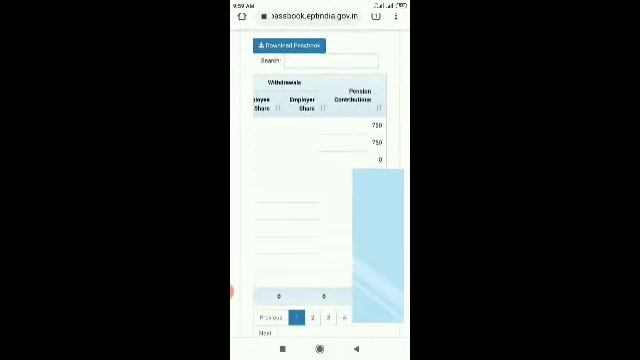
pyautogui.scroll(-2, 320, 150)
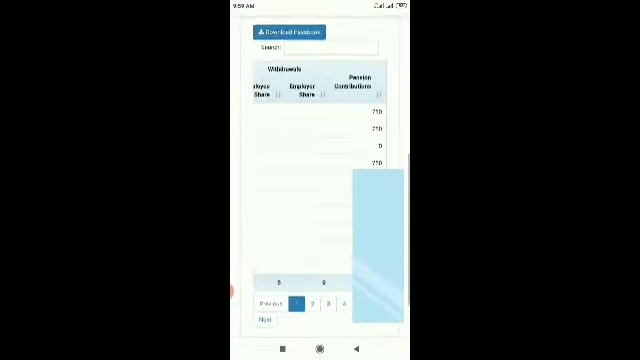
pyautogui.scroll(-1, 320, 150)
pyautogui.scroll(-2, 320, 150)
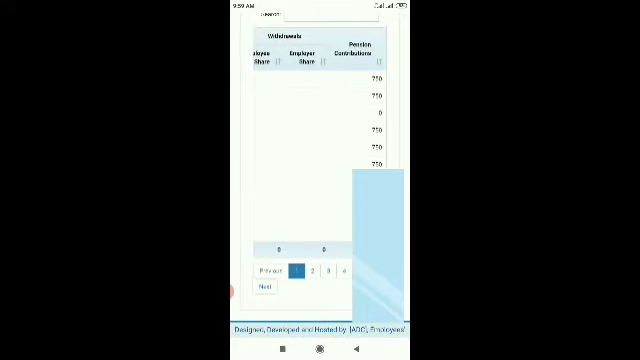
pyautogui.scroll(-1, 320, 180)
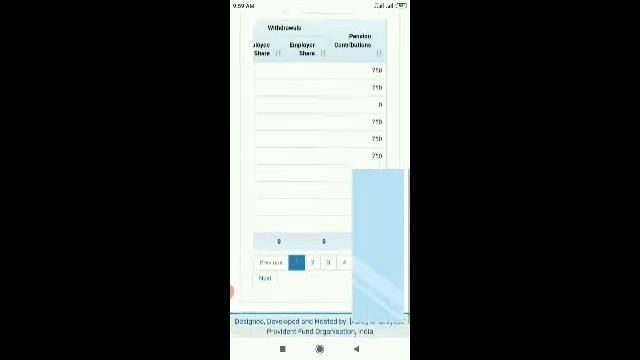